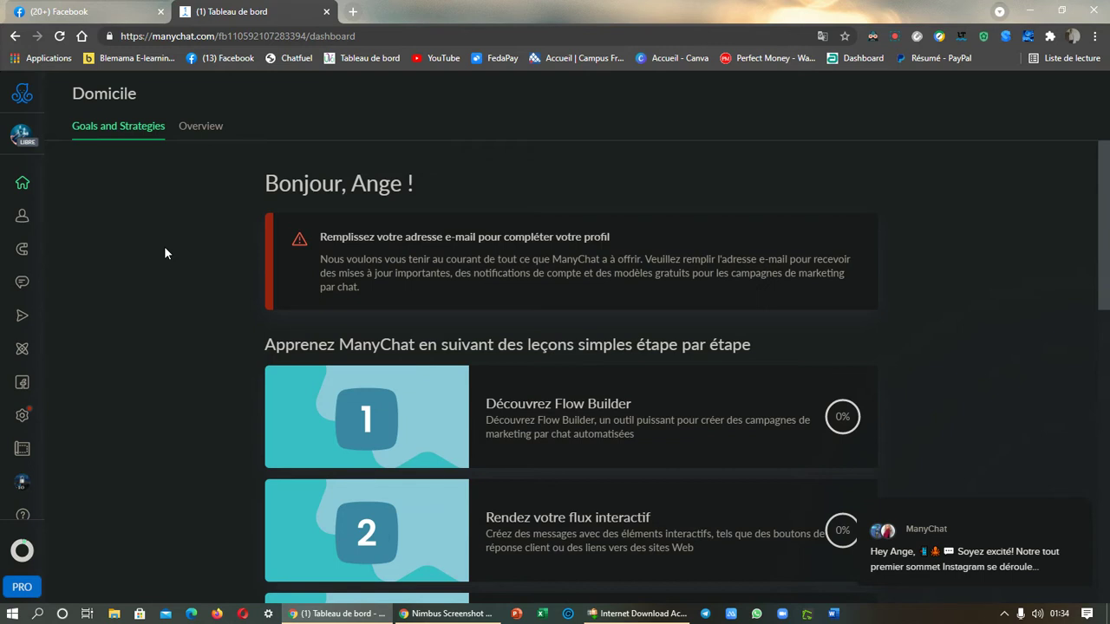
Switch to Facebook, start creating a new Page and name it "Mini formation1"
left_click(96, 11)
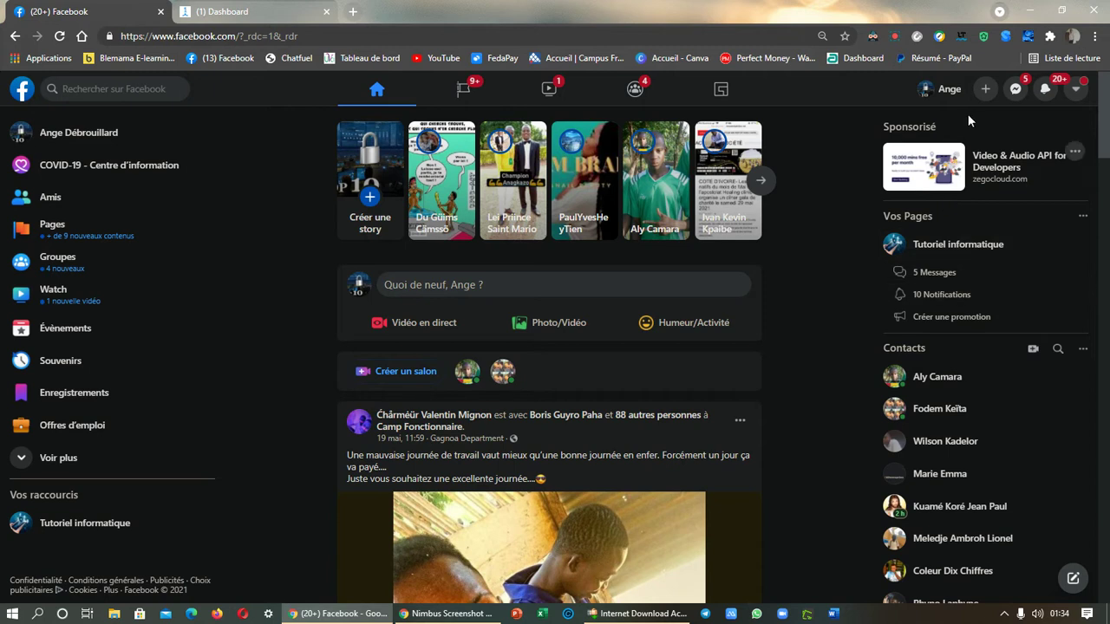
left_click(983, 91)
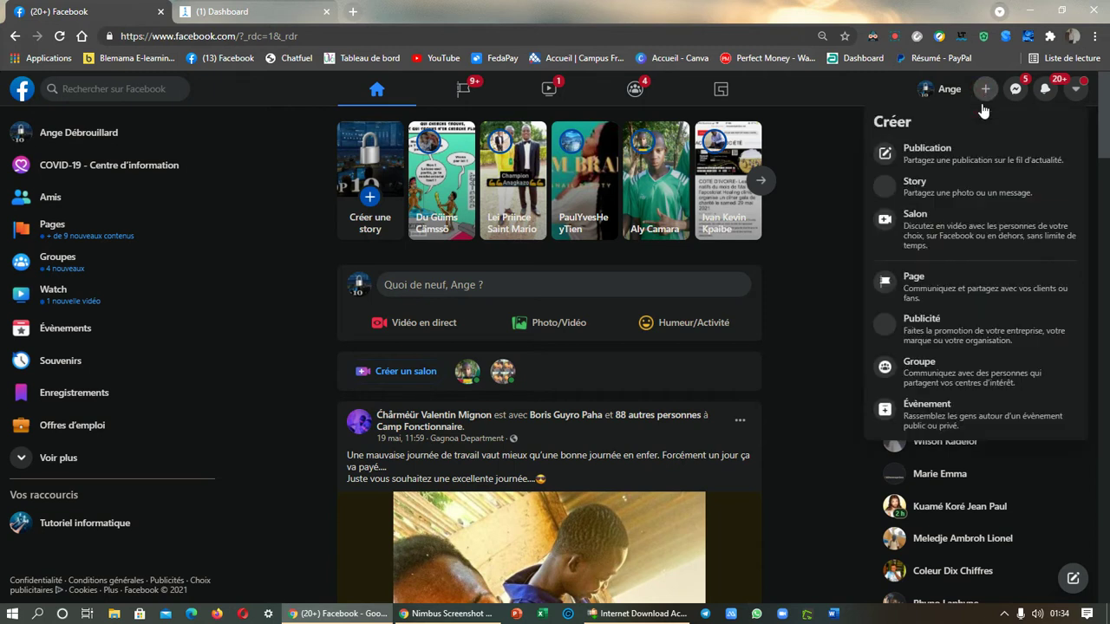
left_click(969, 287)
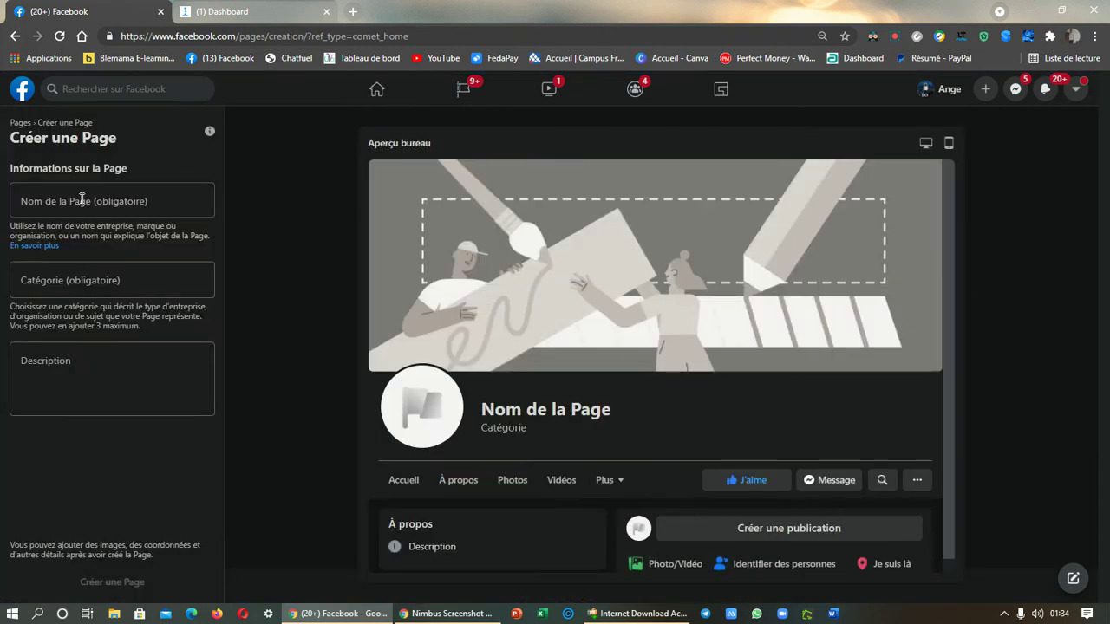
left_click(81, 199)
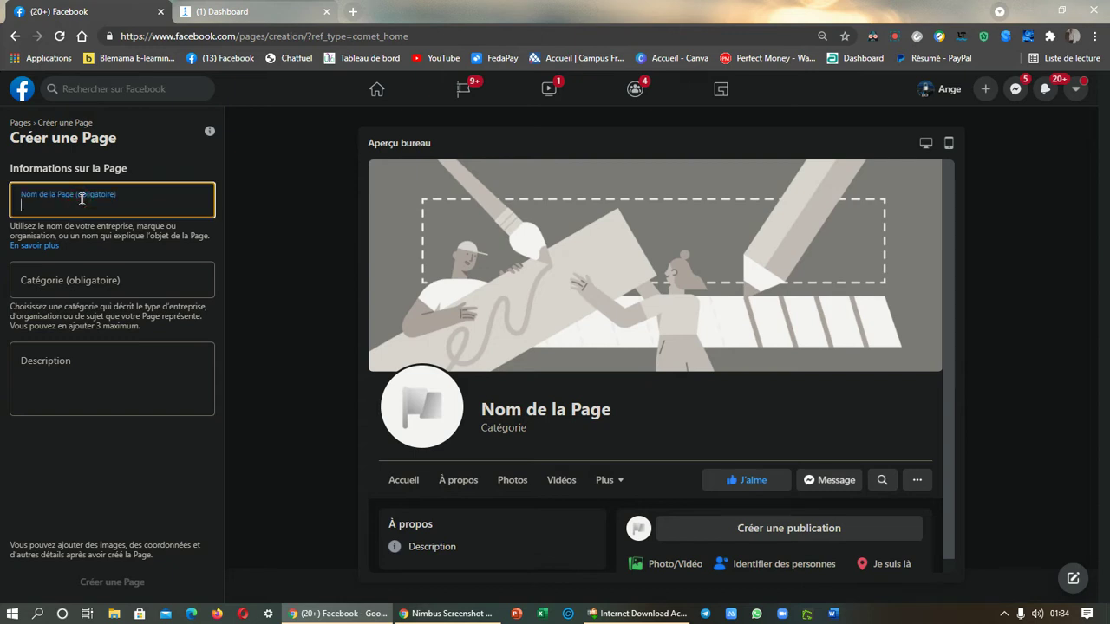
type("Mini formation")
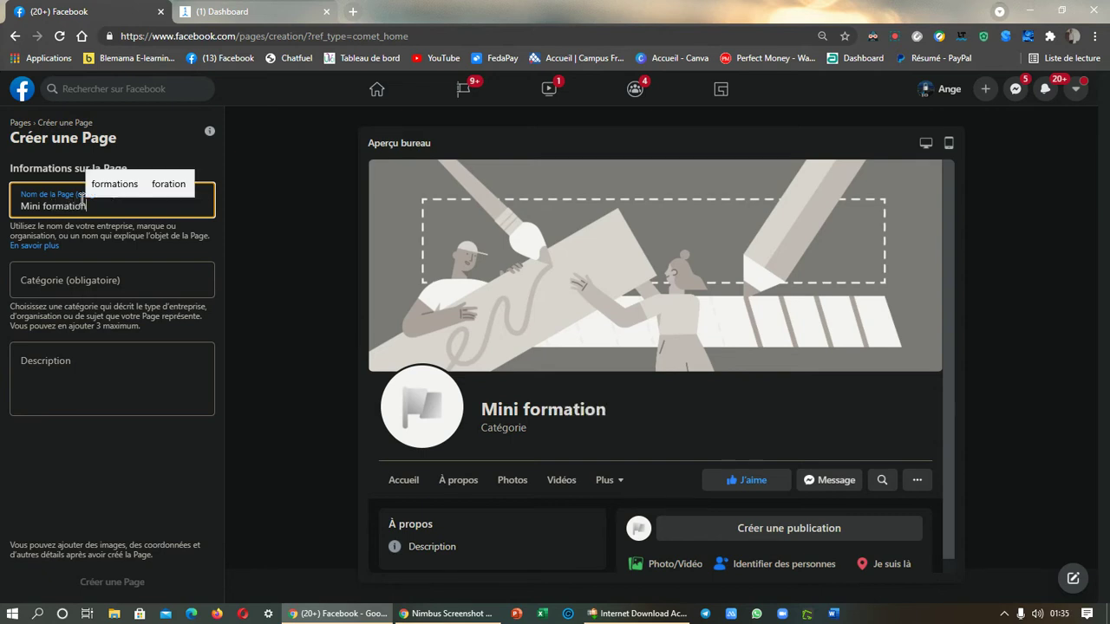
type("1")
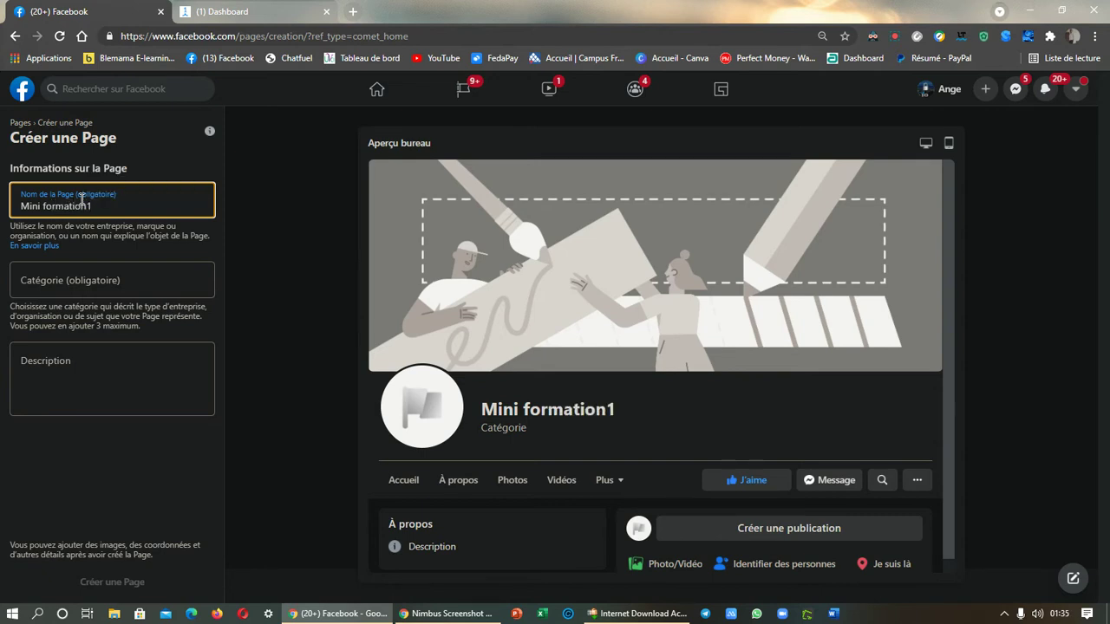
Set the Page's category to "Blog personnel" and create the Page
left_click(97, 276)
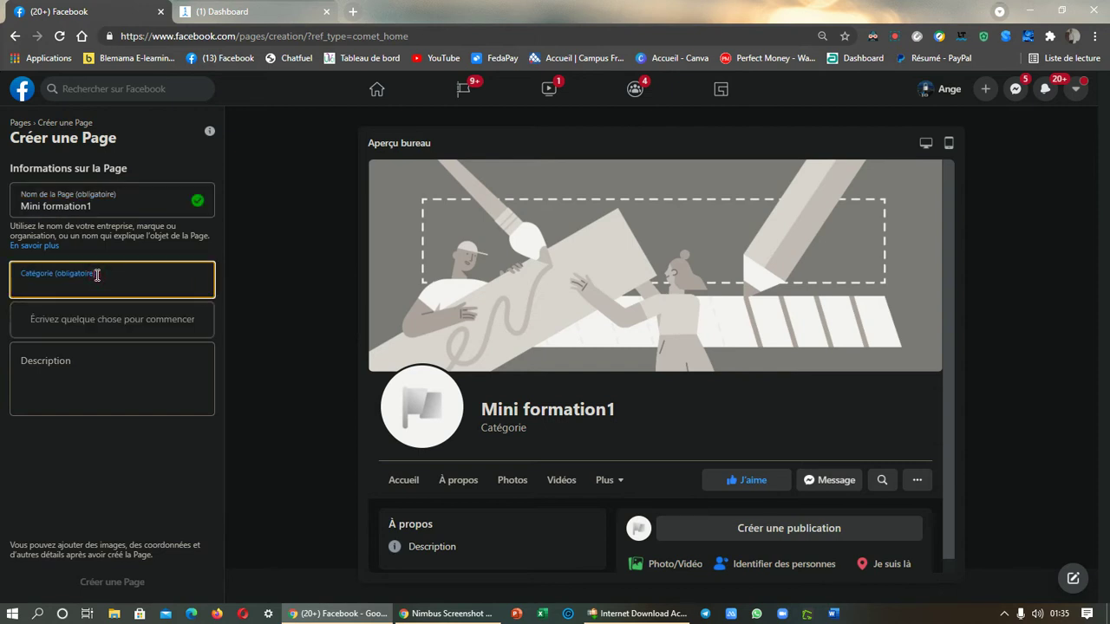
type("blog")
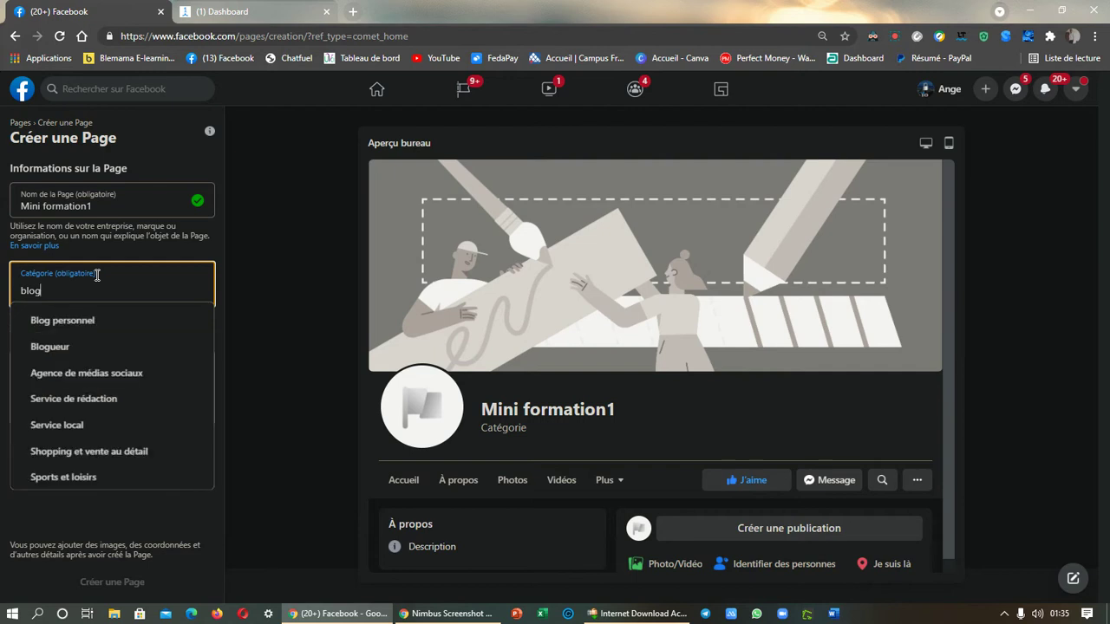
left_click(78, 318)
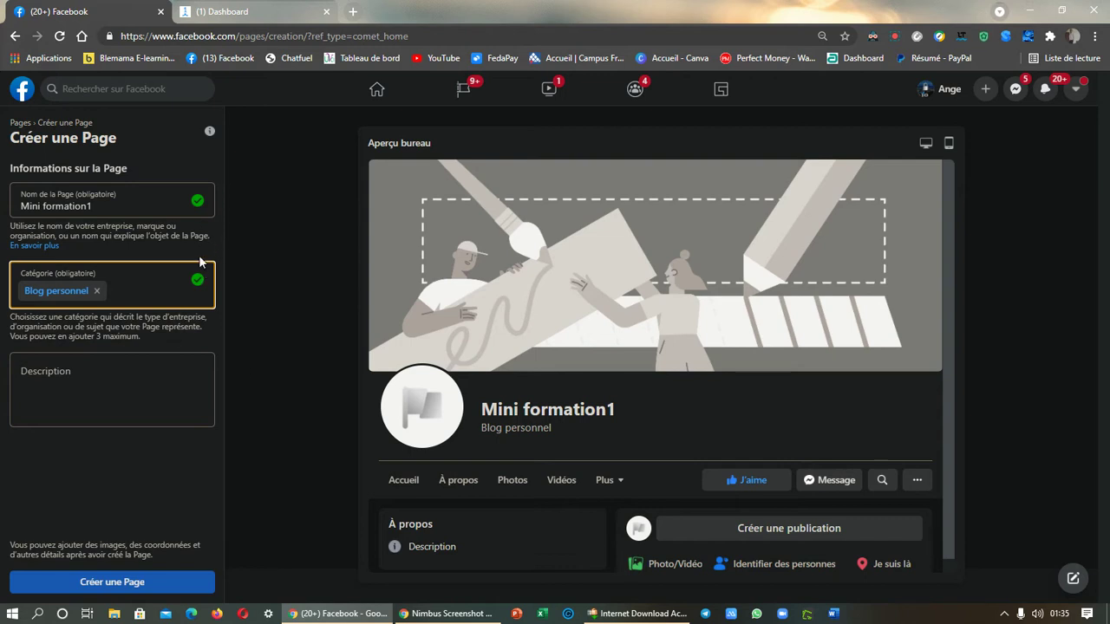
left_click(134, 585)
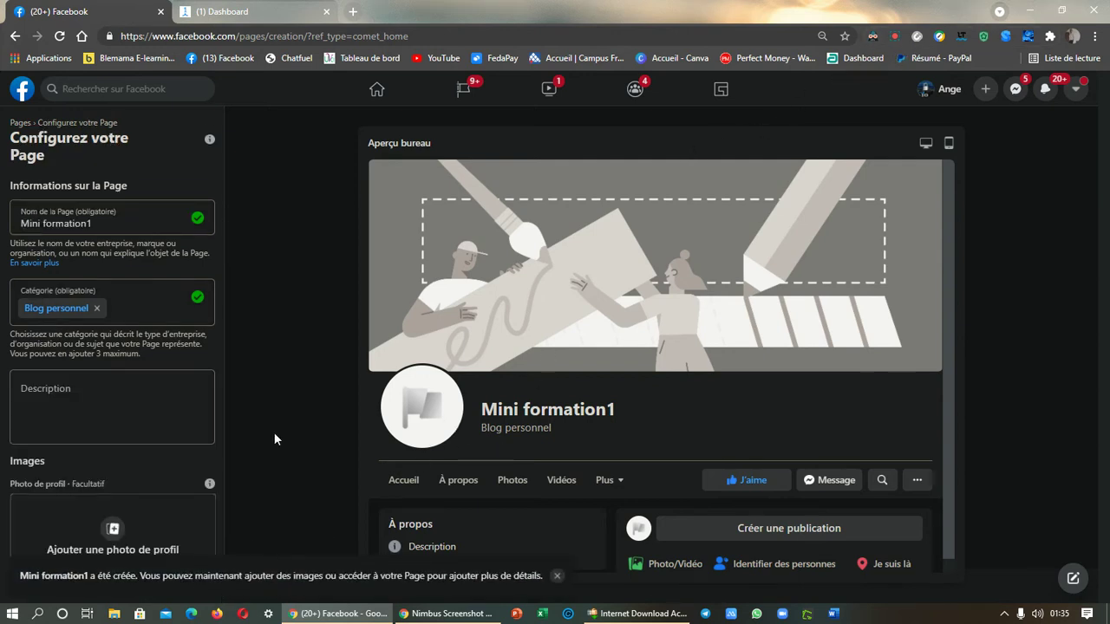
Switch to ManyChat and create a new account on the Facebook Messenger channel, linked to the Mini formation1 Page
left_click(239, 9)
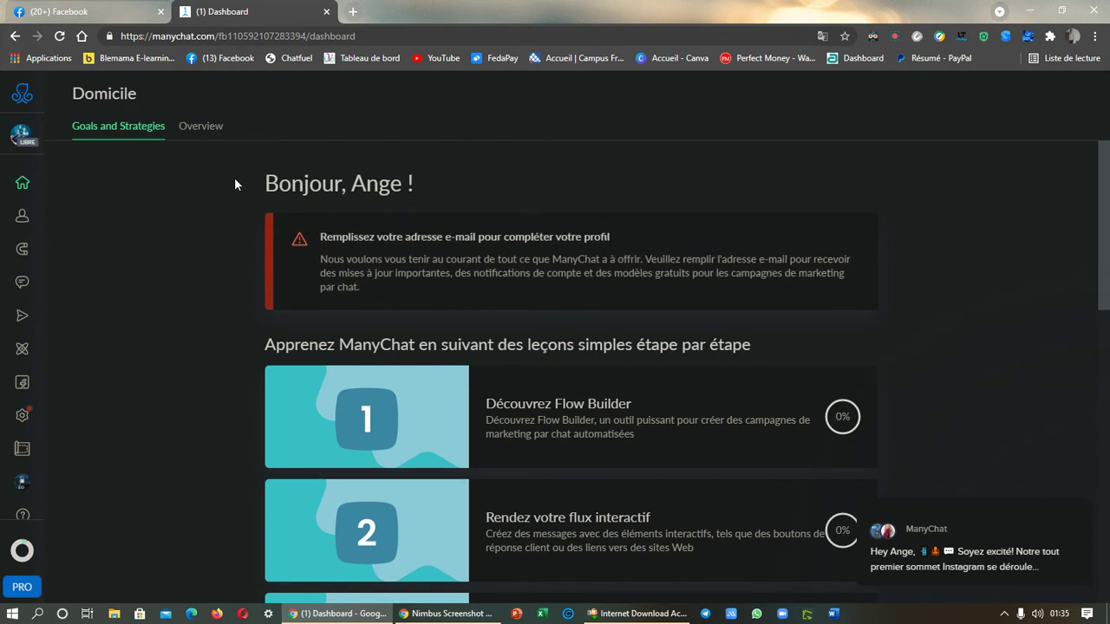
left_click(20, 136)
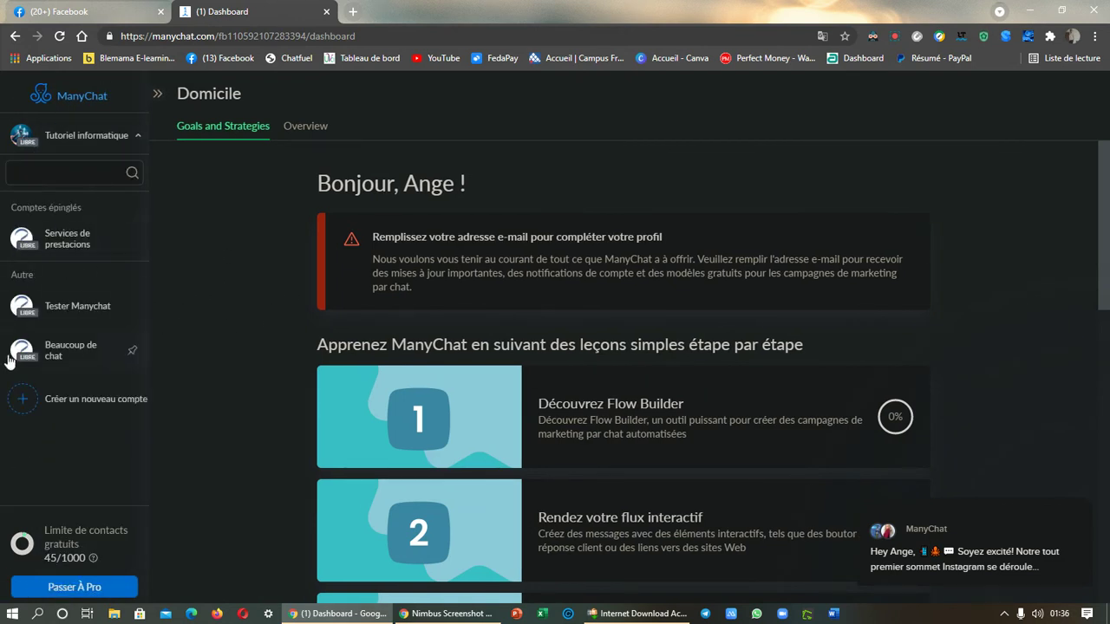
left_click(31, 400)
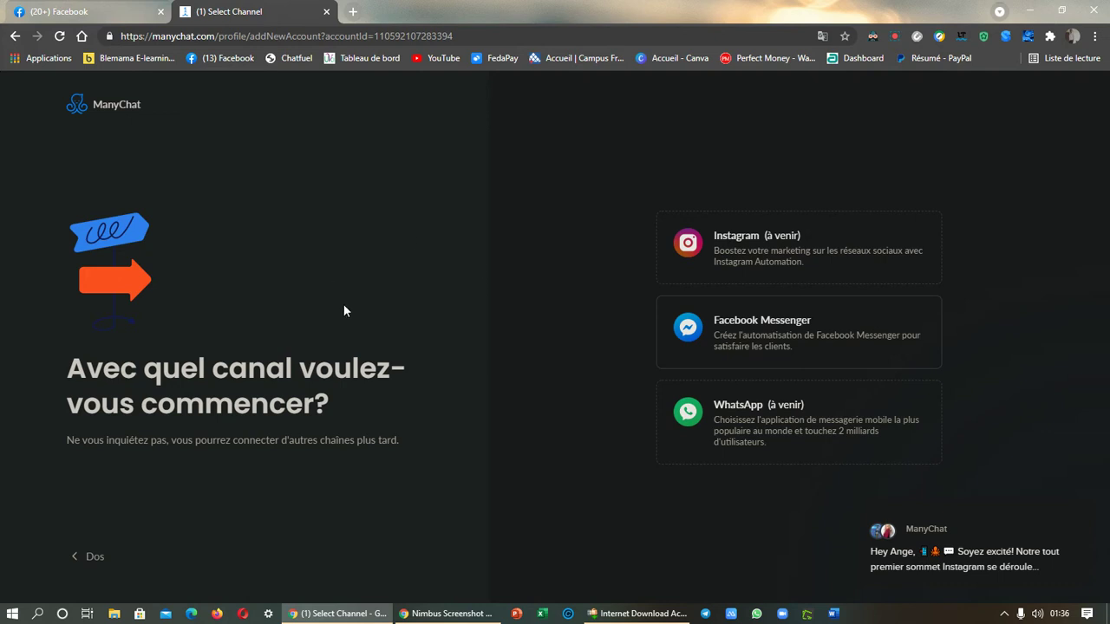
left_click(775, 329)
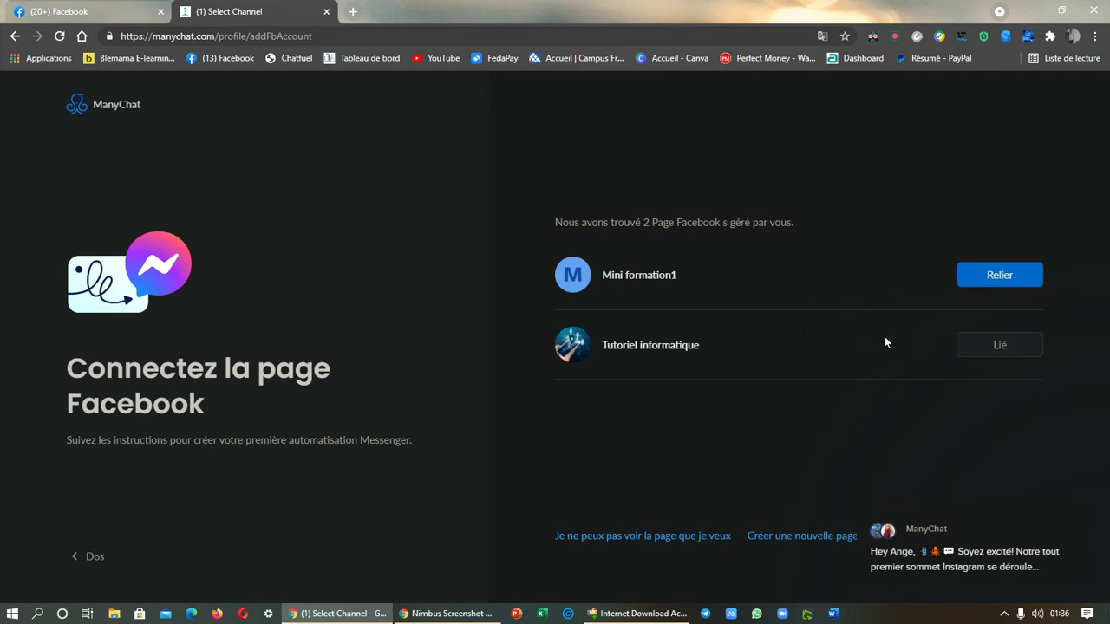
left_click(1001, 281)
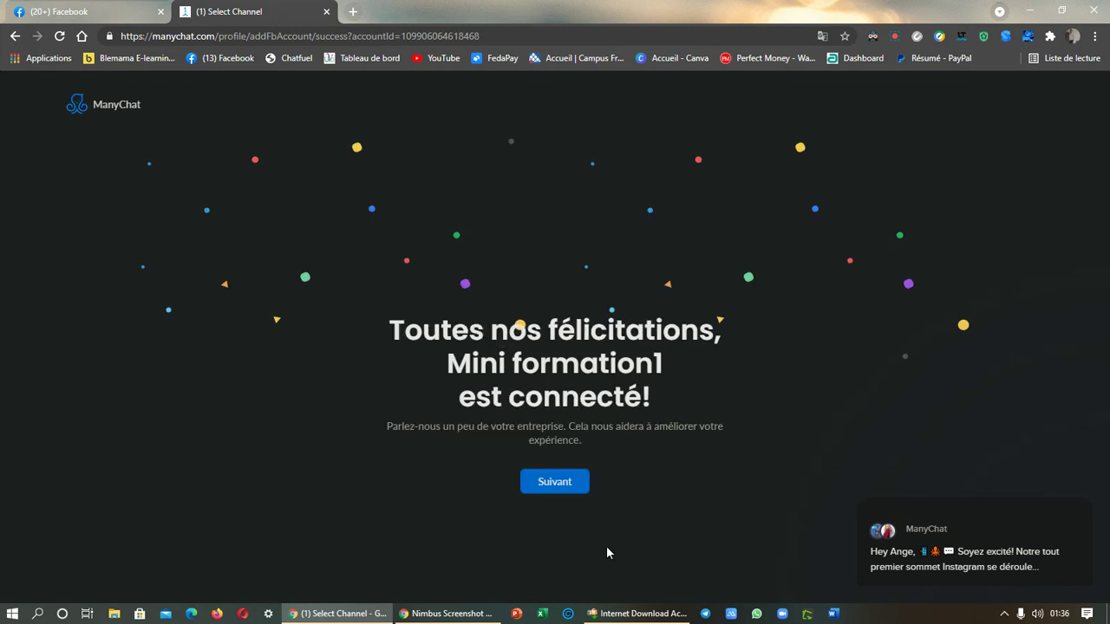
Continue to the business strategy questionnaire and retry translating the page into French
left_click(550, 481)
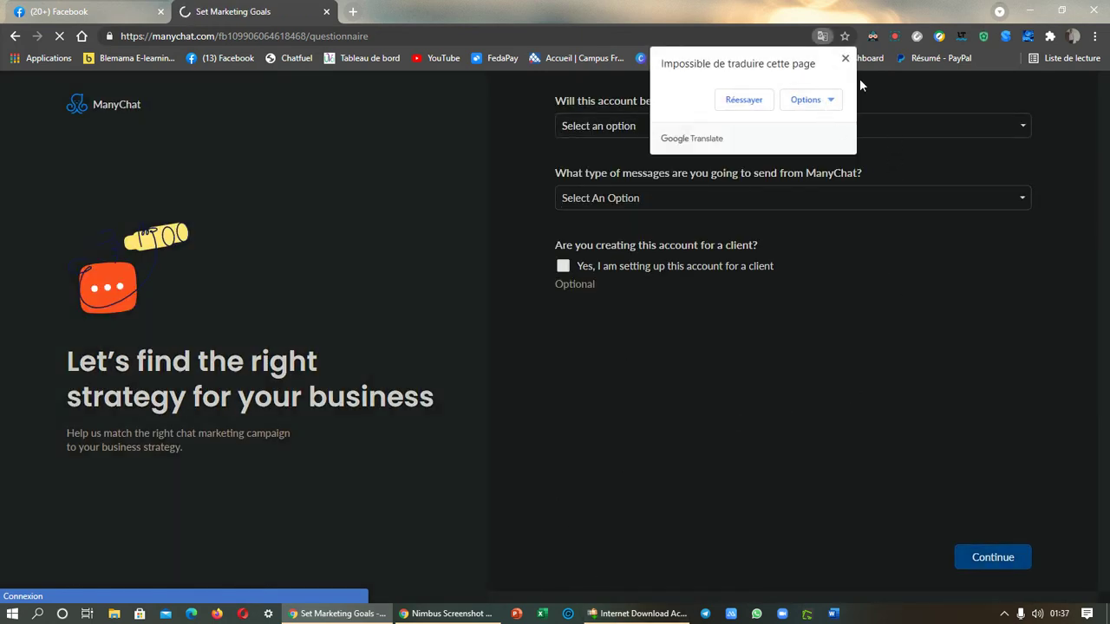
left_click(745, 103)
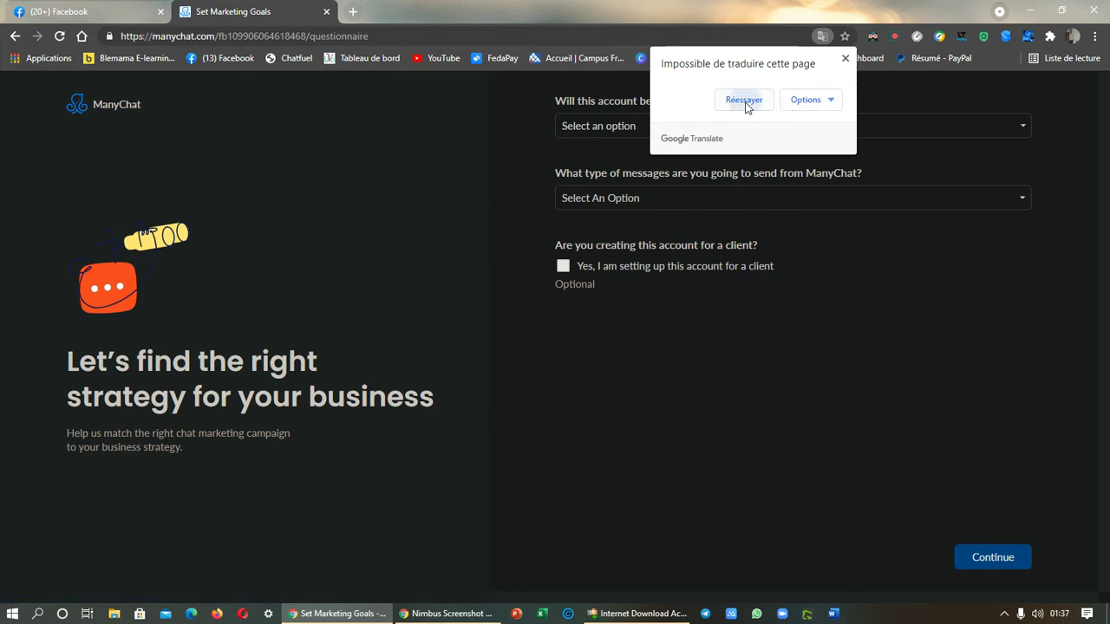
left_click(869, 296)
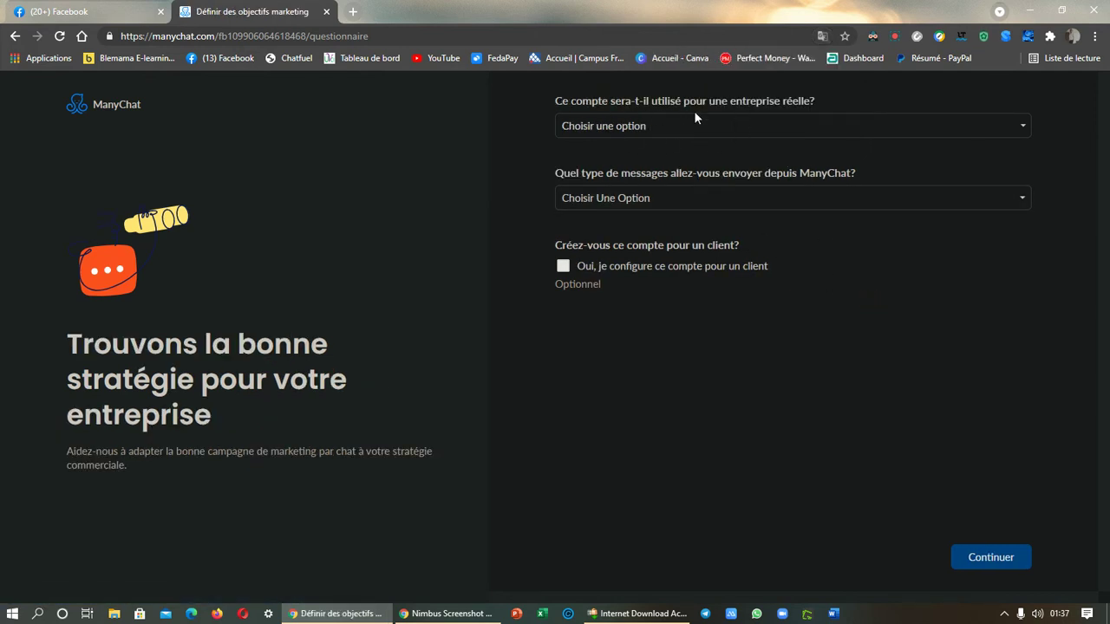
Submit the questionnaire as a technical/test/demo account sending Facebook Messenger messages, and skip the account time zone selection
left_click(1021, 123)
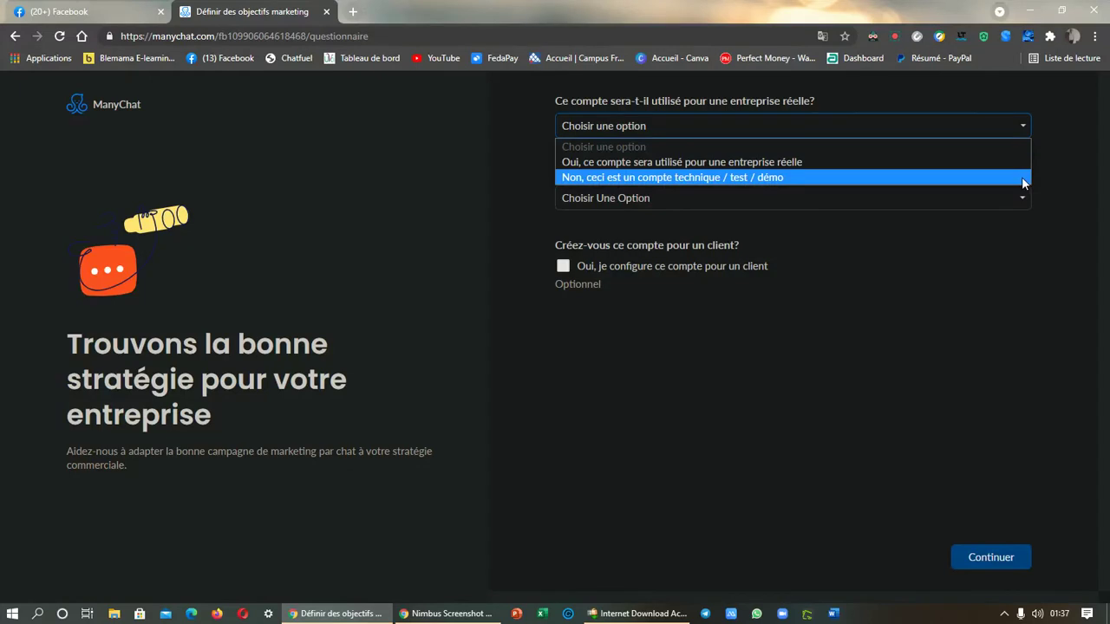
left_click(786, 177)
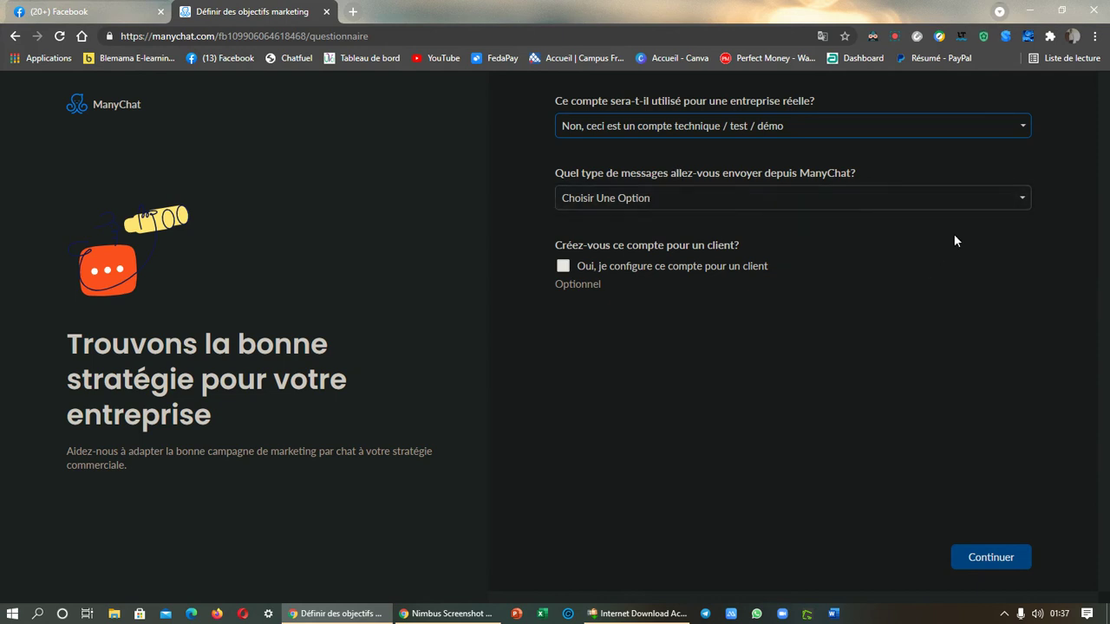
left_click(1023, 200)
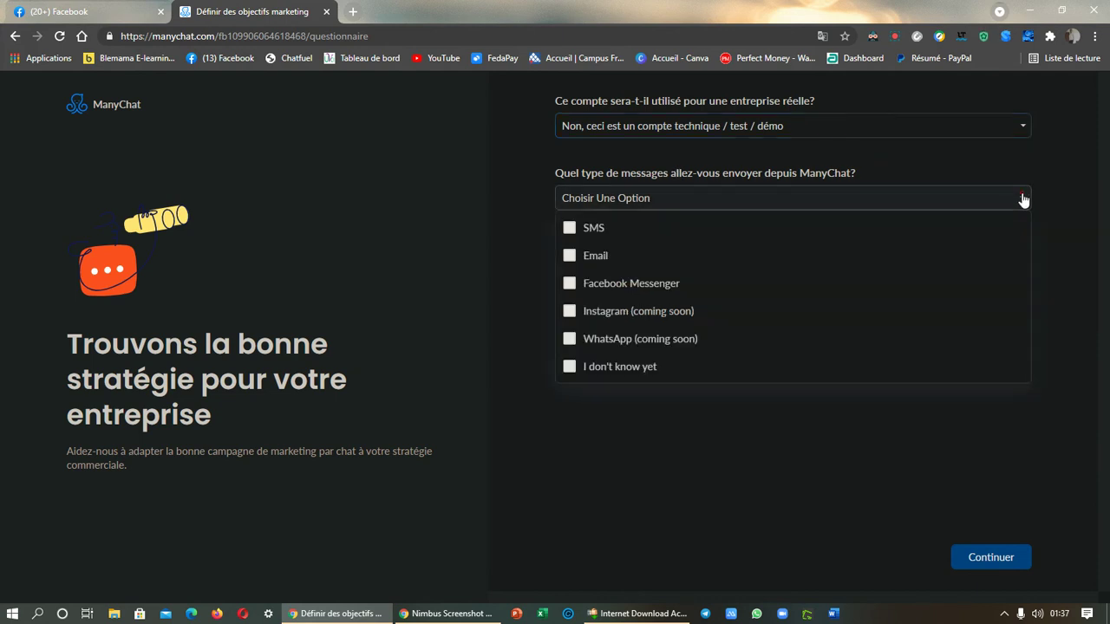
left_click(638, 283)
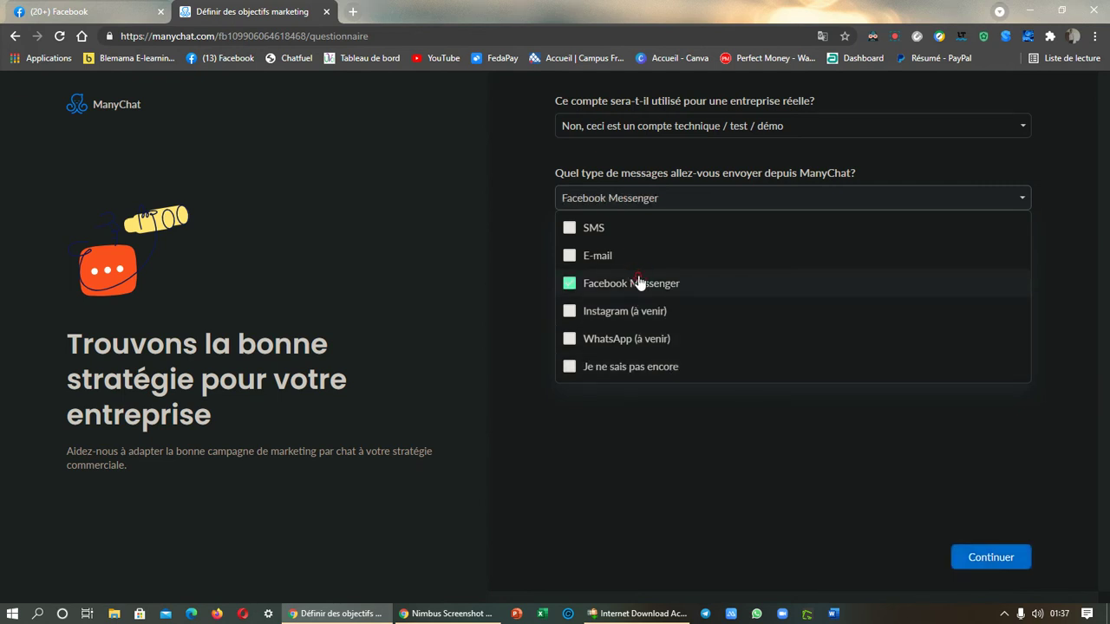
left_click(908, 471)
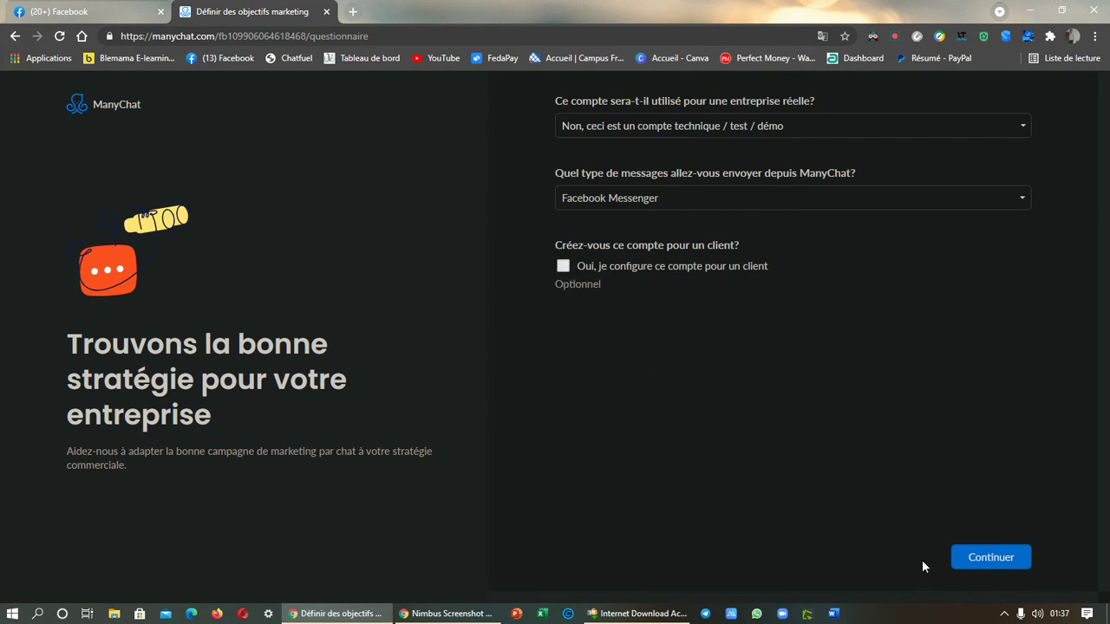
left_click(972, 555)
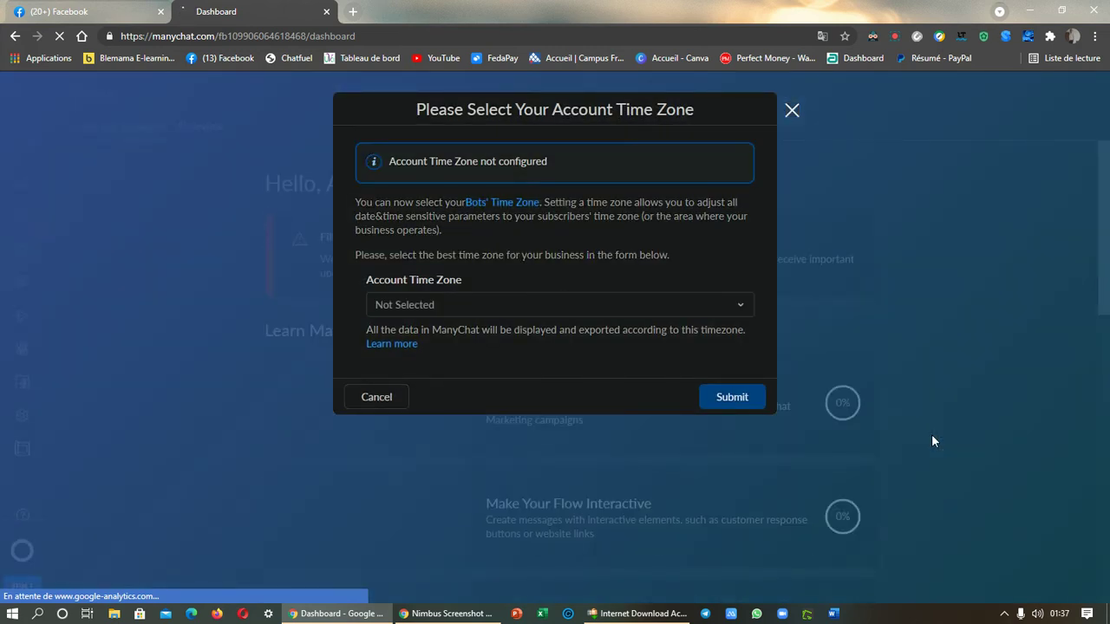
left_click(932, 435)
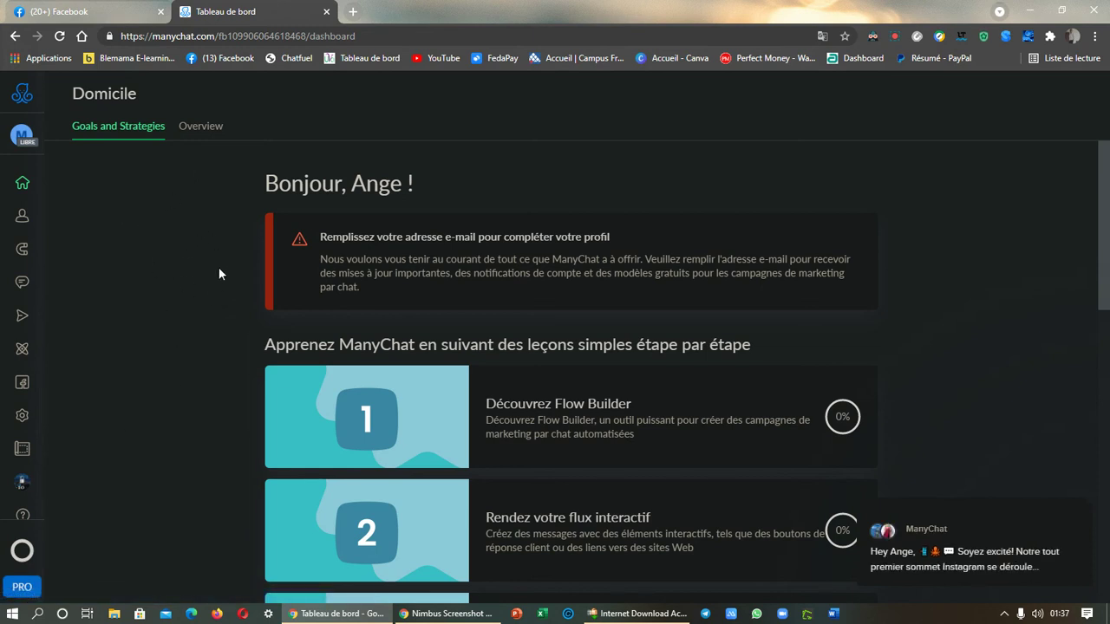
Check Mini formation1's Messenger bot link from the account overview, and close the conversation page
left_click(204, 128)
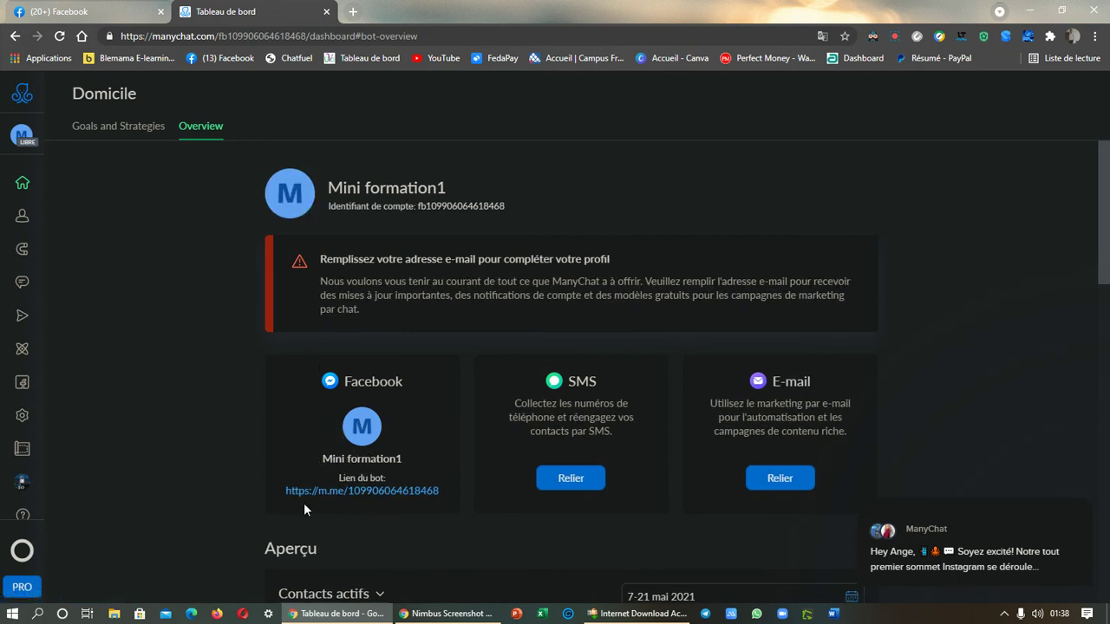
left_click(354, 491)
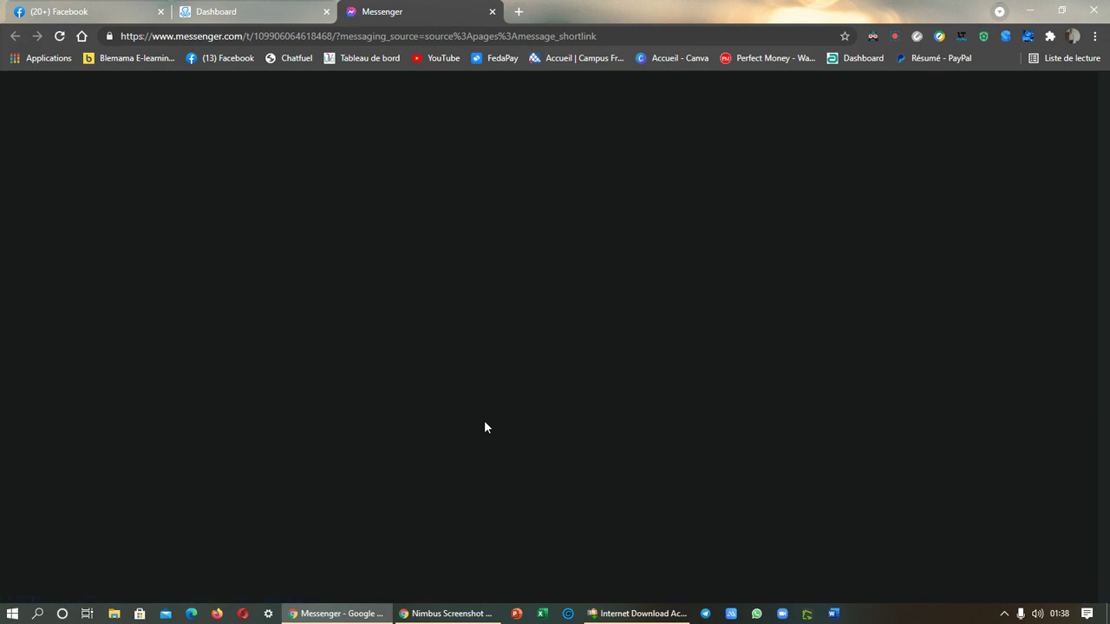
left_click(897, 37)
left_click(897, 36)
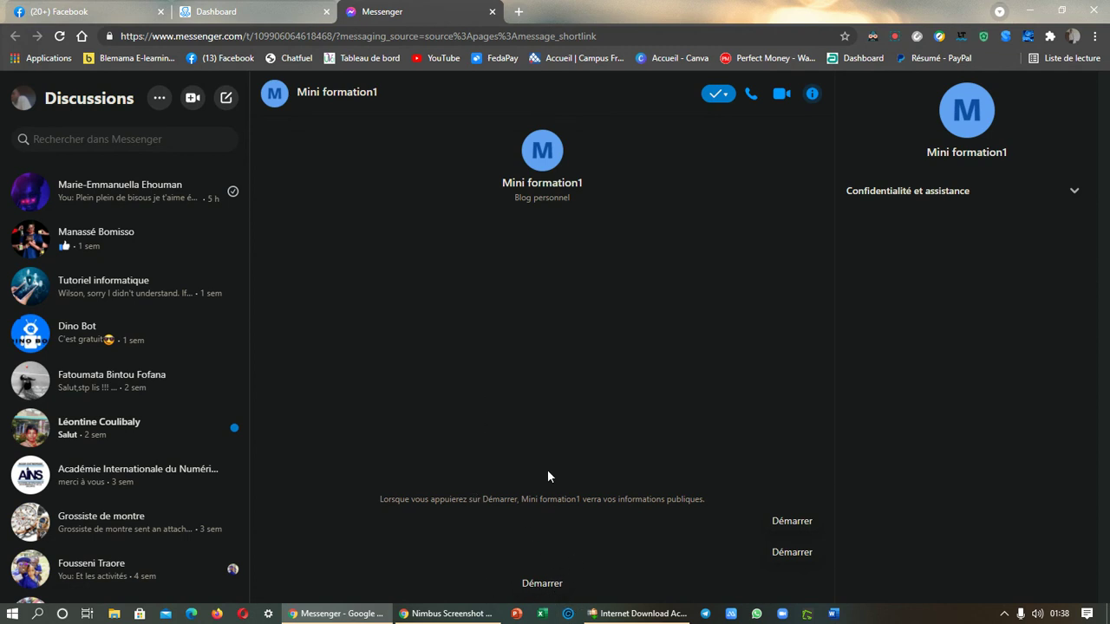
left_click(494, 12)
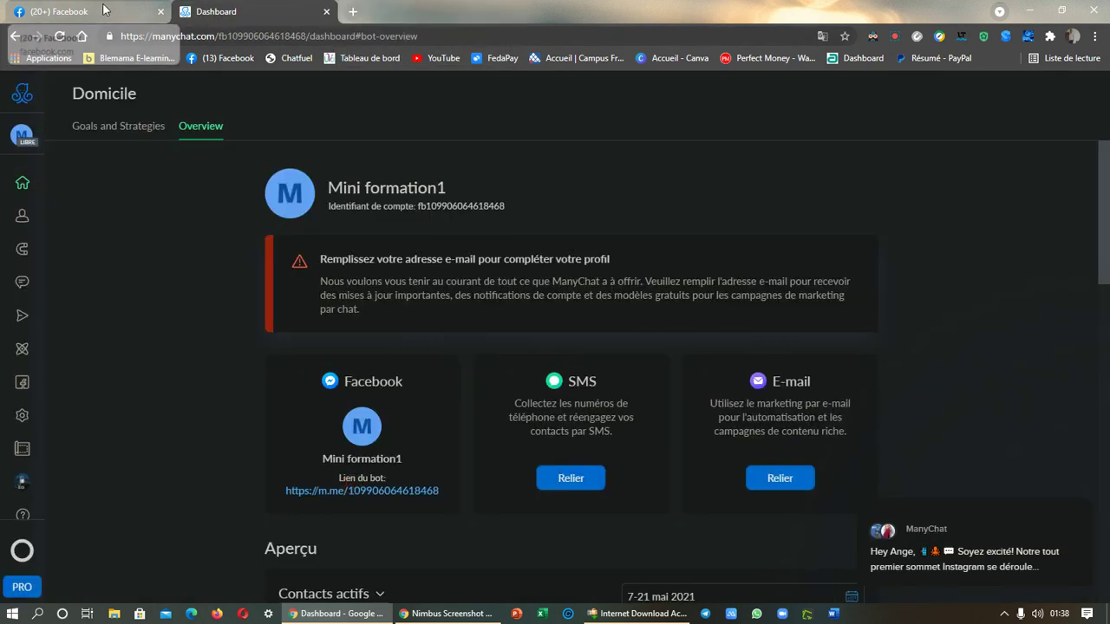
left_click(134, 12)
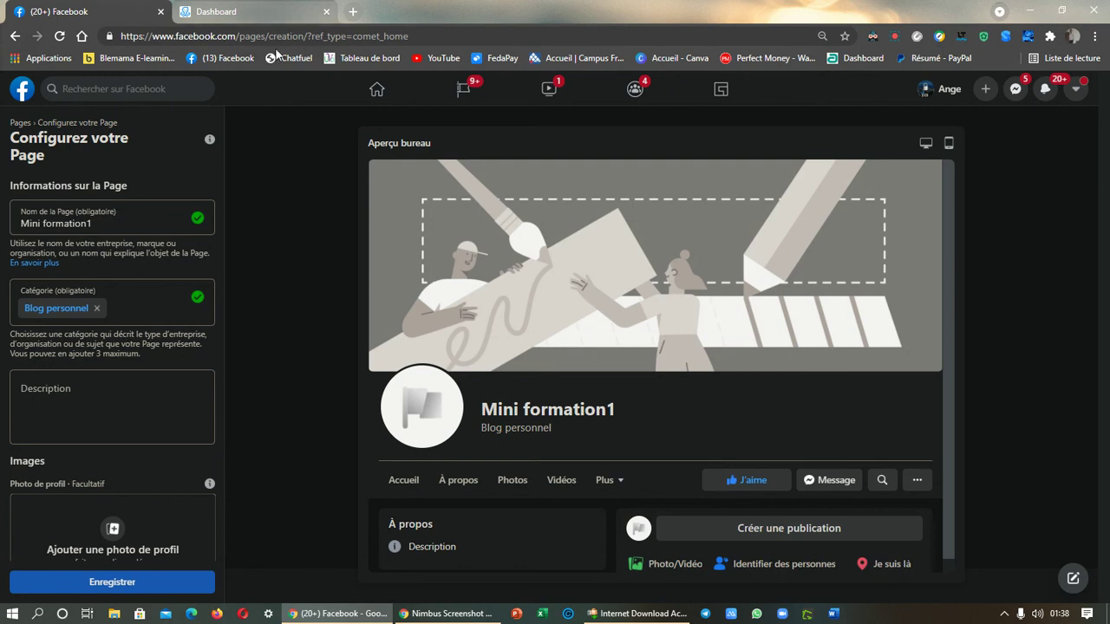
left_click(279, 10)
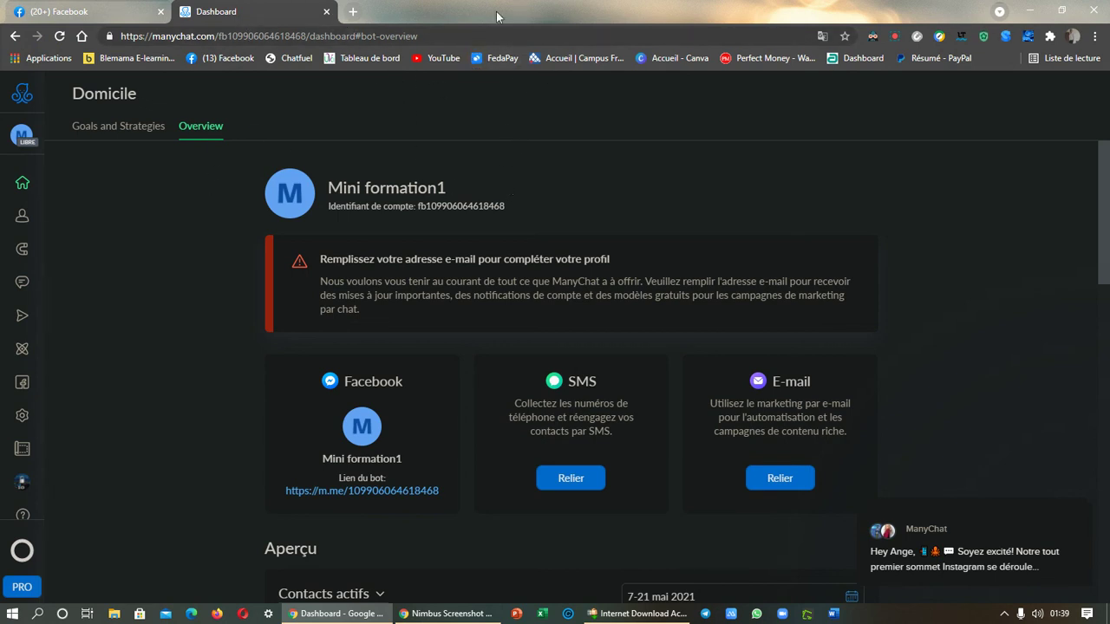
left_click(897, 40)
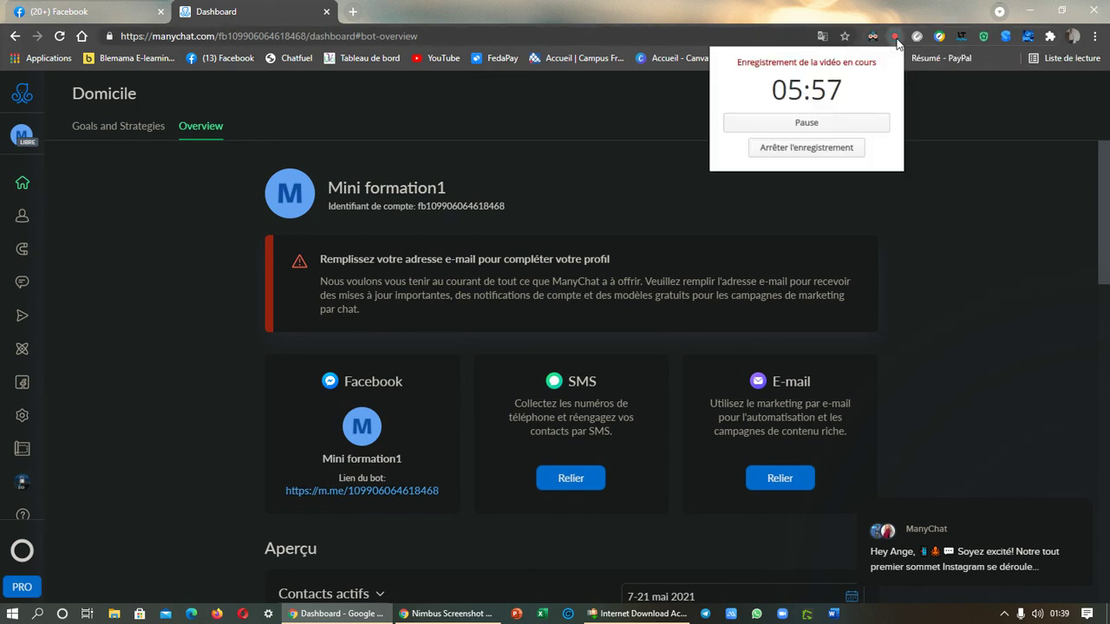